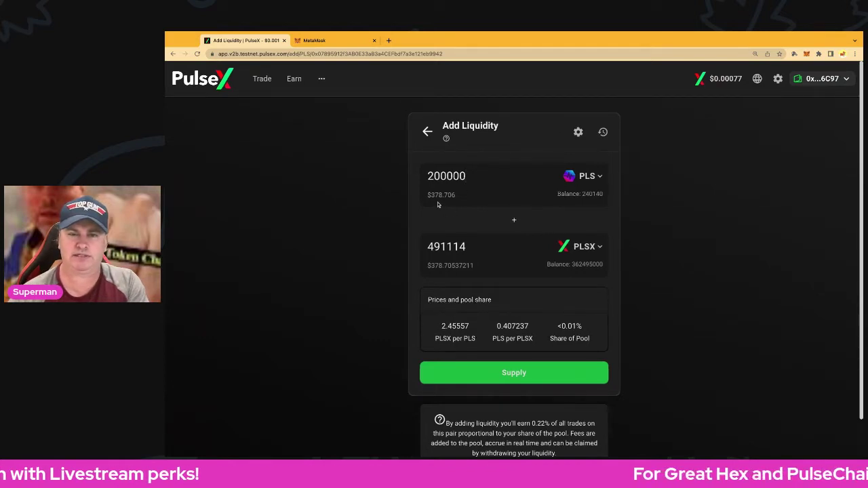
# Supply 200000 PLS with the matching PLSX amount to the PLS/PLSX pool, confirm the transaction and dismiss its submission notice.
pyautogui.scroll(-1, 397, 202)
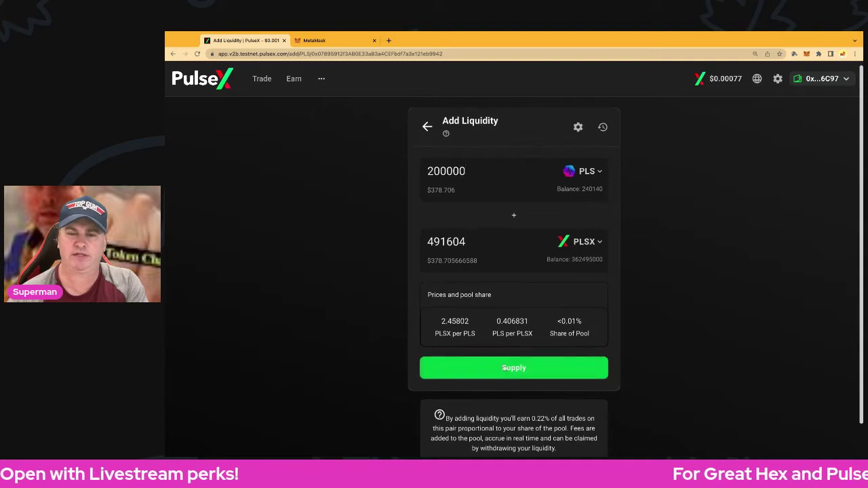
pyautogui.scroll(-1, 514, 367)
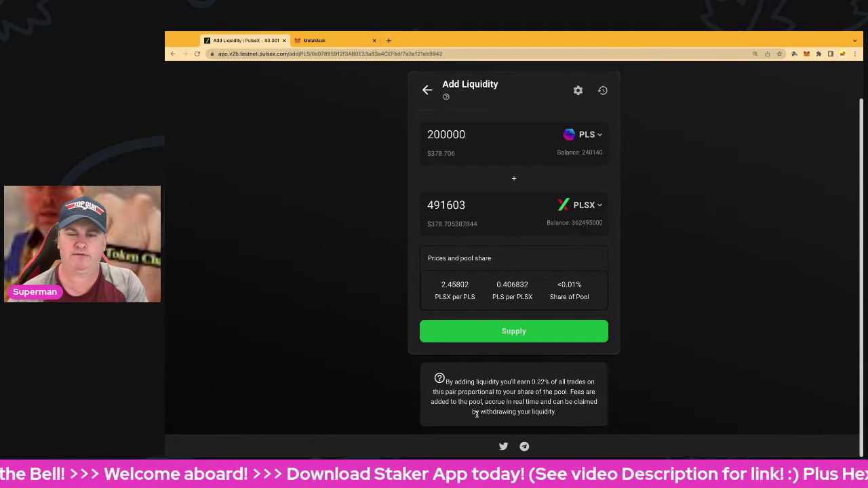
pyautogui.scroll(2, 405, 401)
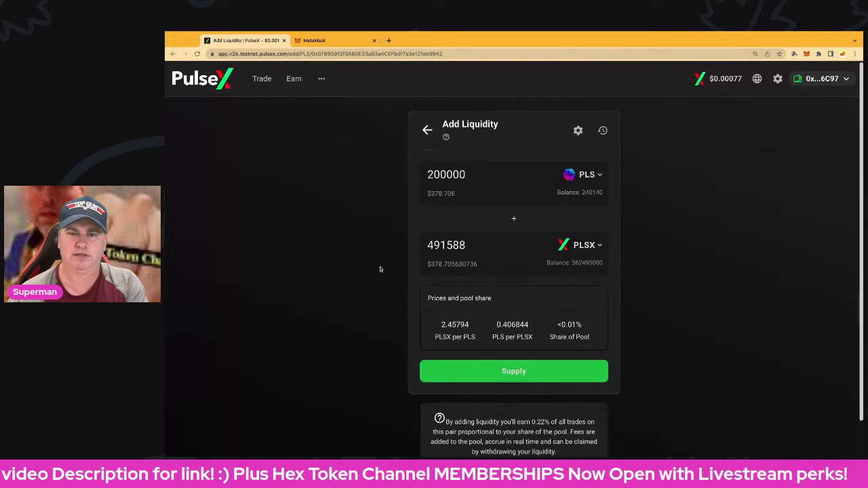
pyautogui.click(523, 371)
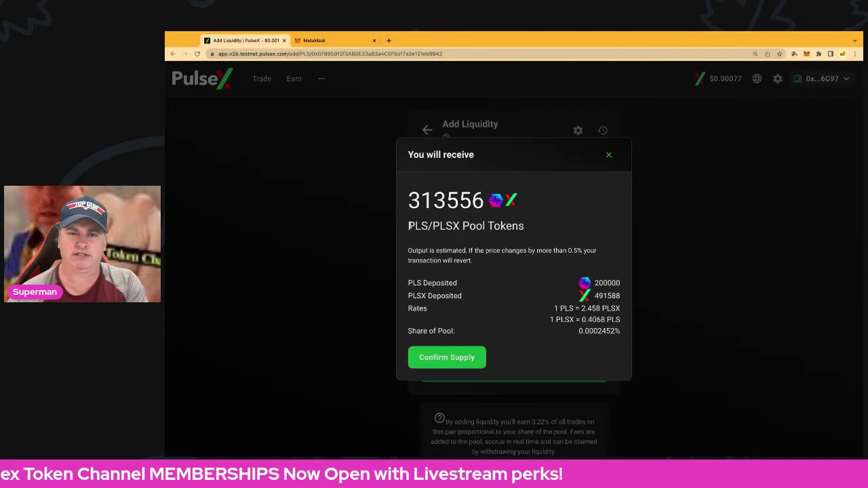
pyautogui.moveTo(411, 203); pyautogui.dragTo(484, 203)
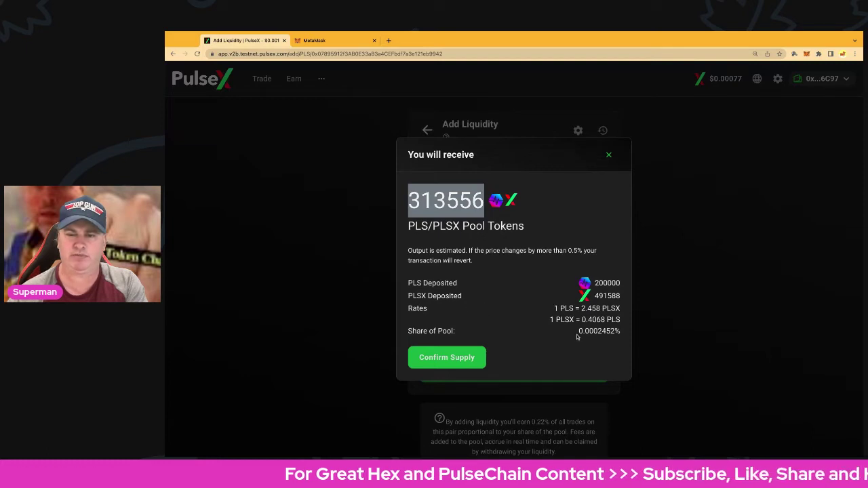
pyautogui.moveTo(579, 333); pyautogui.dragTo(622, 332)
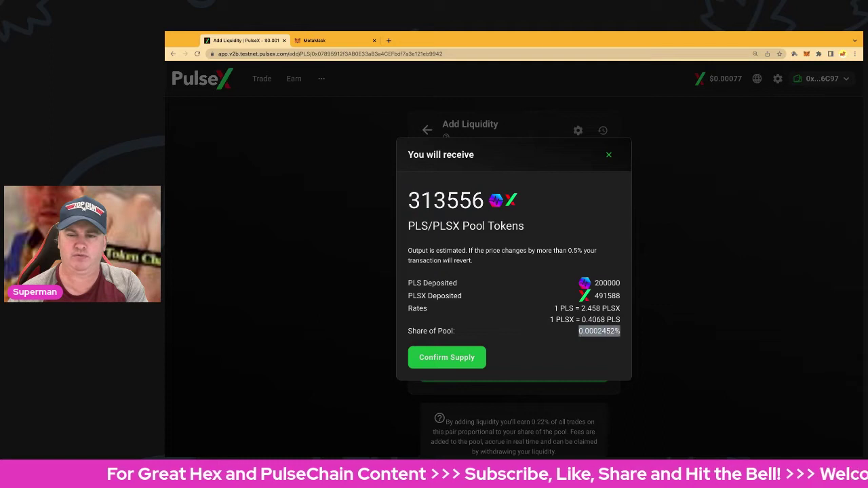
pyautogui.click(449, 360)
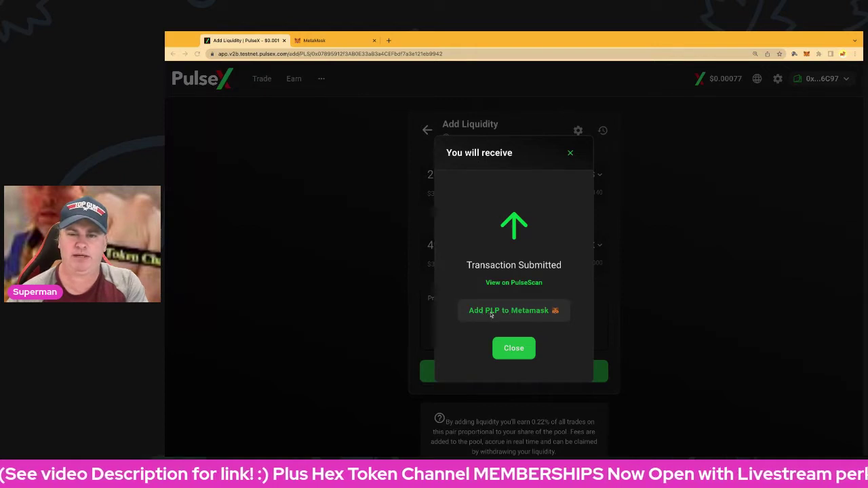
pyautogui.click(517, 349)
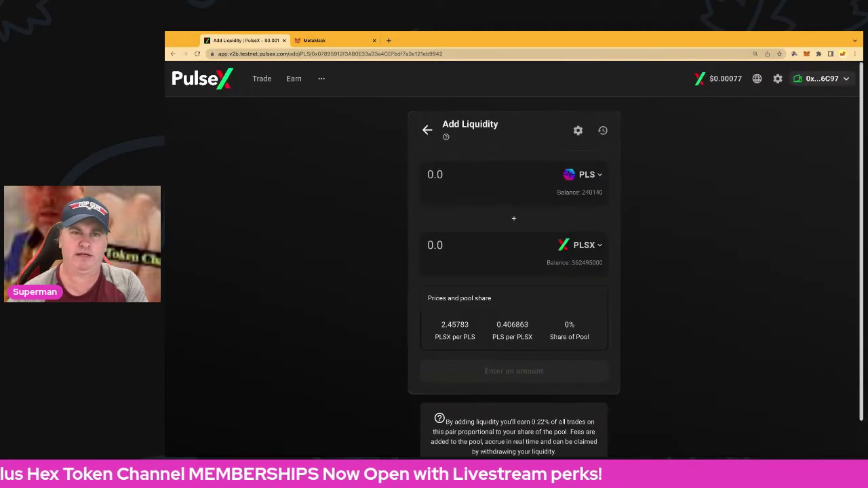
# Switch to MetaMask and open the latest Add Liquidity transaction from the wallet activity in the block explorer.
pyautogui.click(329, 41)
pyautogui.click(593, 206)
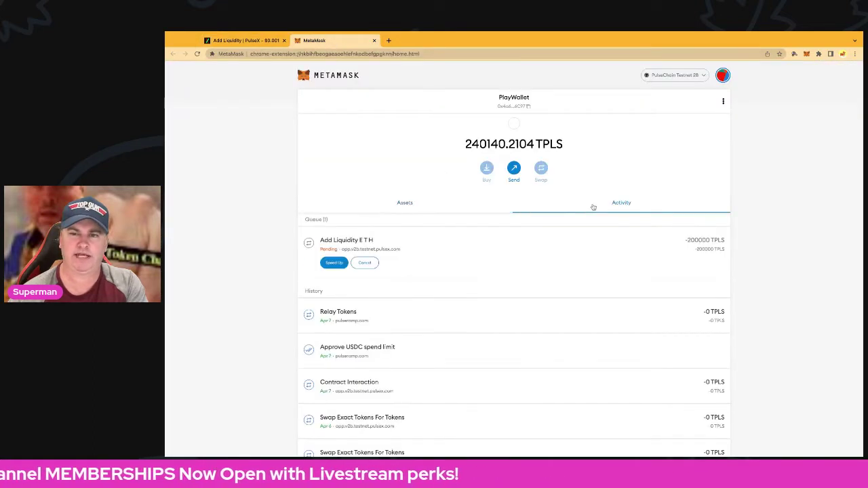
pyautogui.click(454, 237)
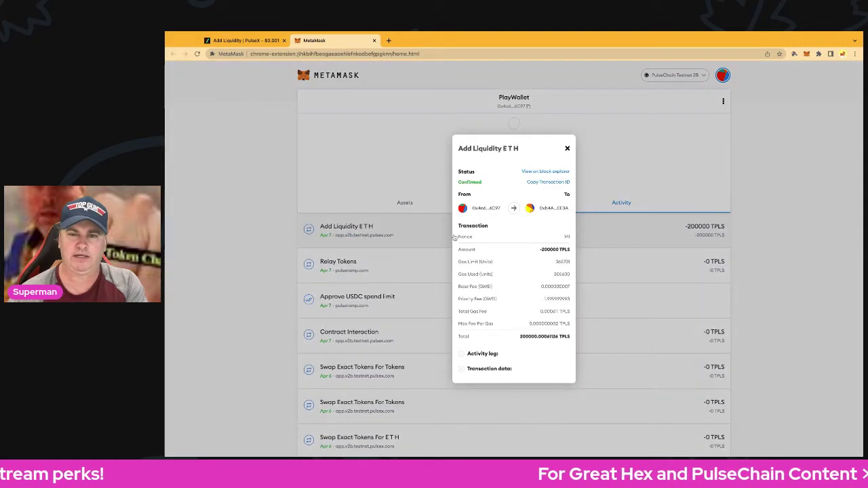
pyautogui.click(532, 174)
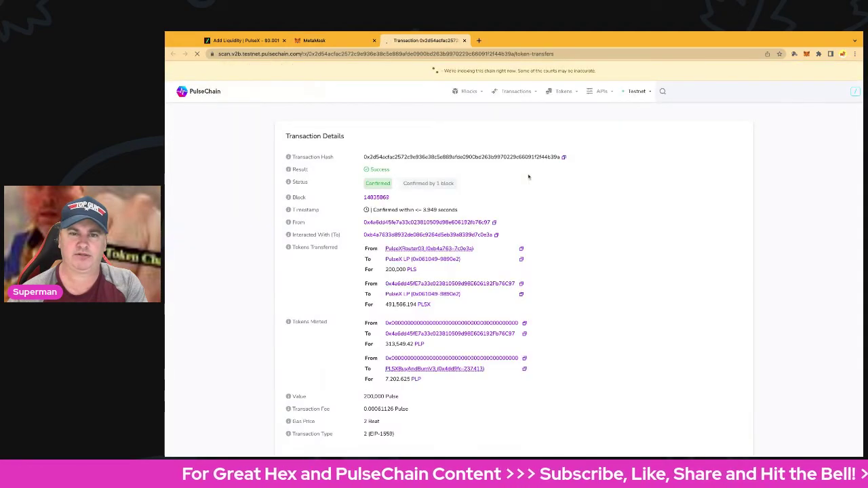
# Examine the transaction's transferred PLS and PLSX amounts and the PLP tokens minted to the wallet.
pyautogui.scroll(-1, 487, 214)
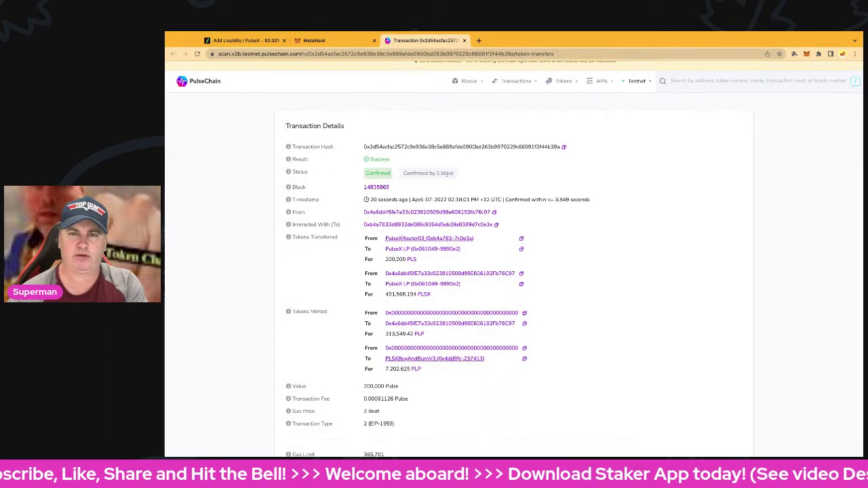
pyautogui.scroll(-1, 464, 193)
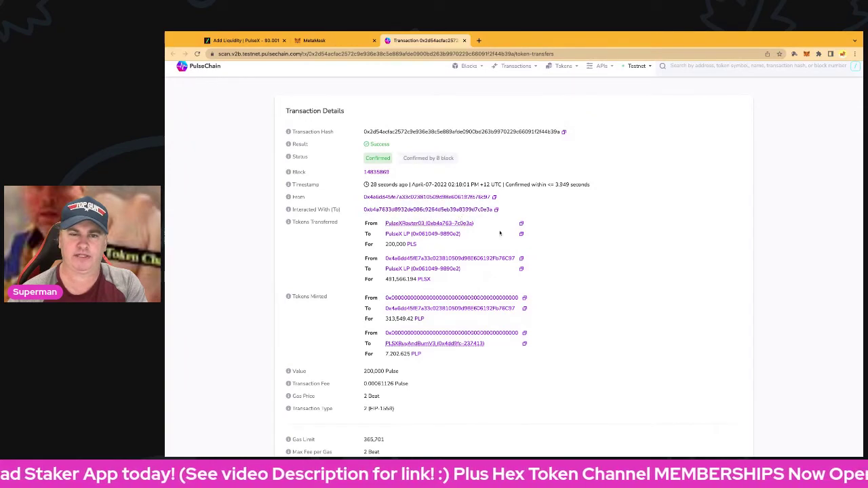
pyautogui.scroll(-2, 500, 234)
pyautogui.doubleClick(400, 184)
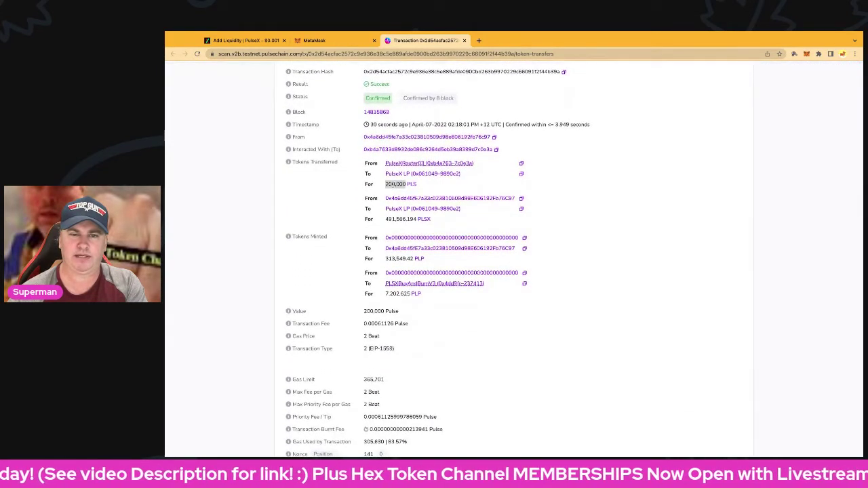
pyautogui.doubleClick(400, 219)
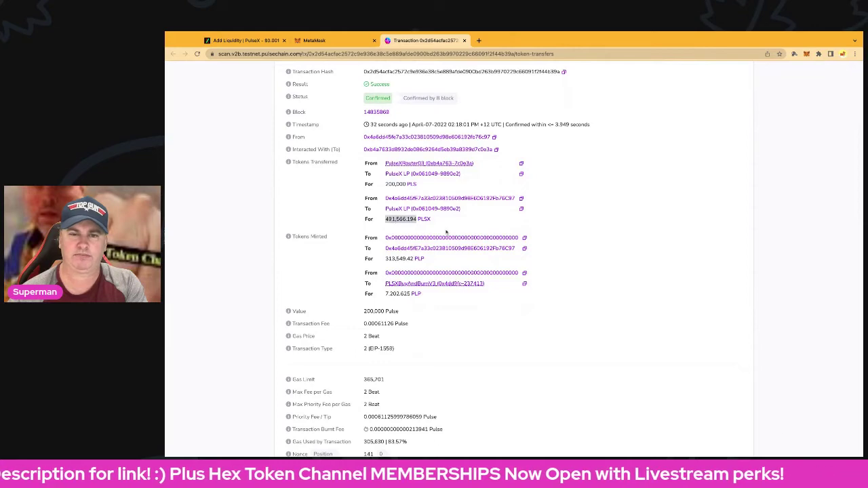
pyautogui.scroll(-1, 447, 233)
pyautogui.click(400, 227)
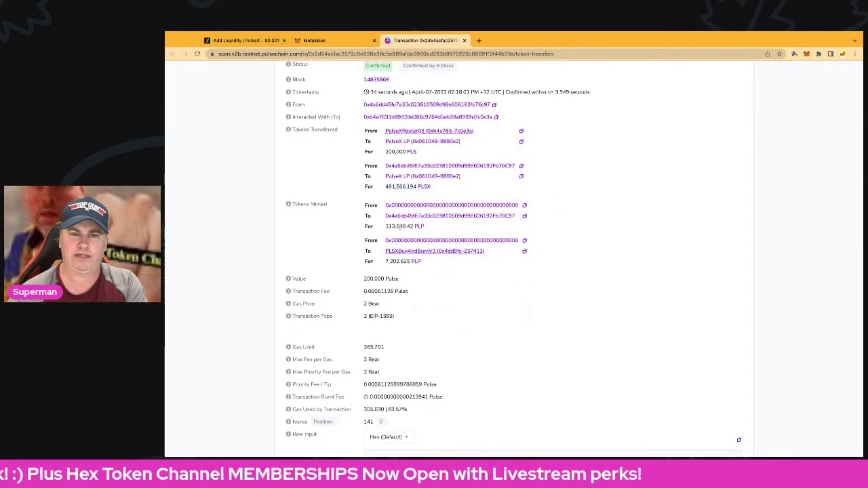
pyautogui.doubleClick(400, 227)
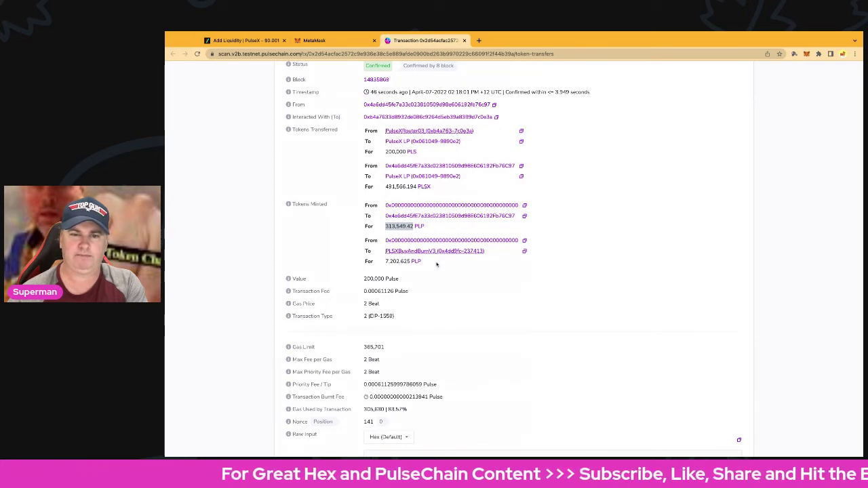
# Switch back to PulseX, dismiss the transaction receipt and review the pooled amounts of the PLSX/PLS position on the Liquidity page.
pyautogui.click(244, 40)
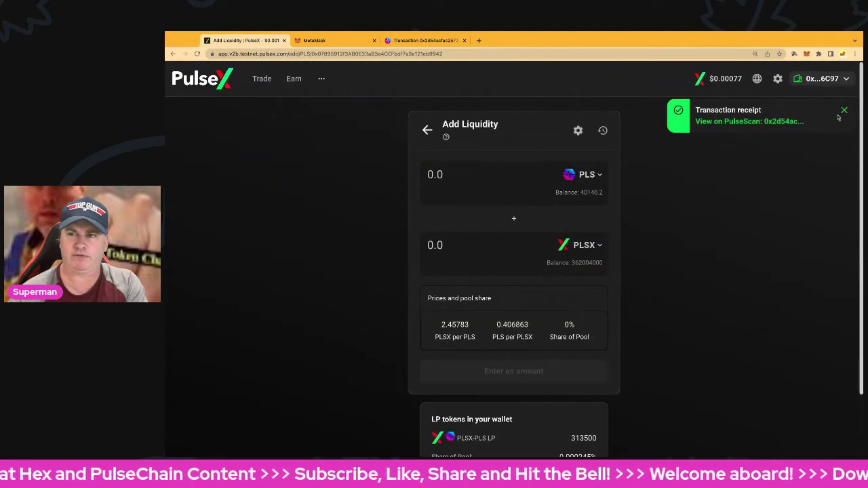
pyautogui.click(844, 111)
pyautogui.moveTo(259, 84)
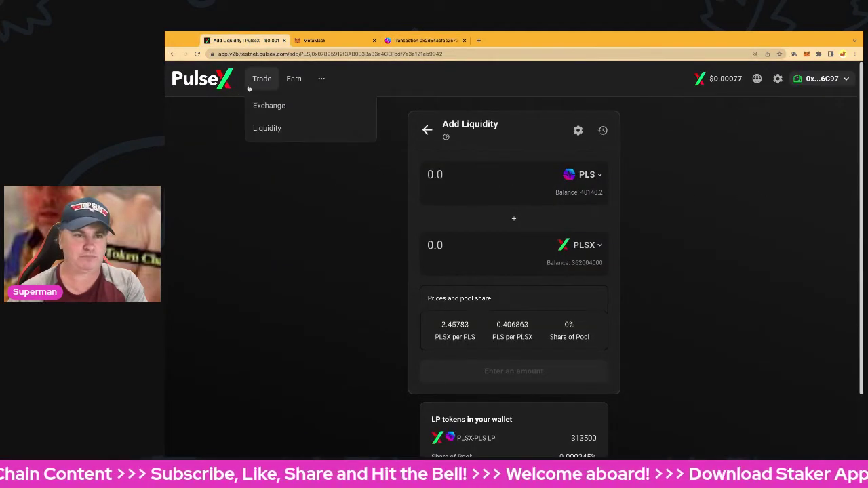
pyautogui.click(266, 129)
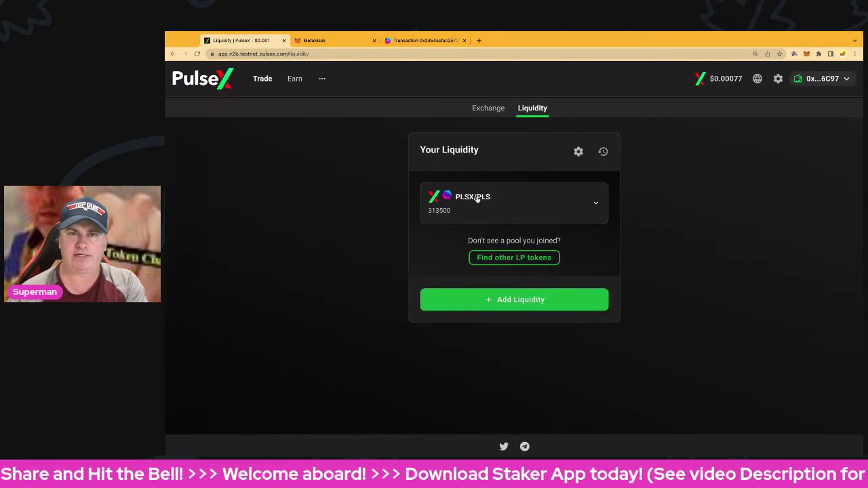
pyautogui.click(596, 203)
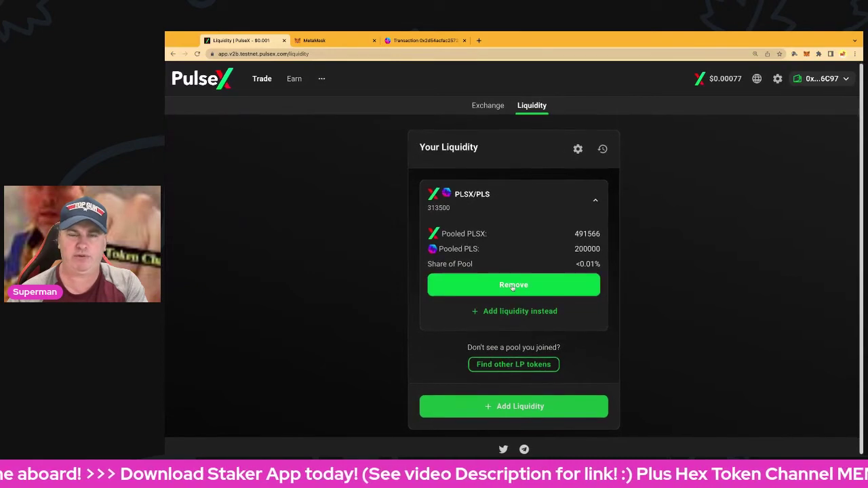
pyautogui.scroll(-1, 514, 286)
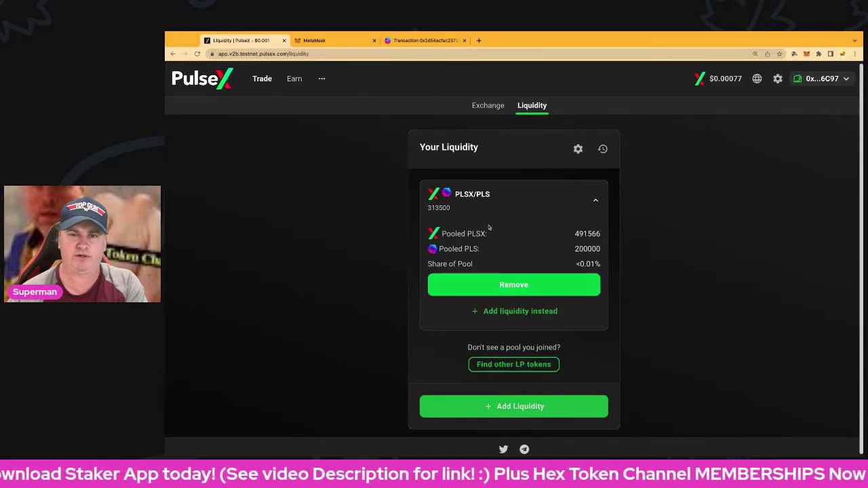
pyautogui.click(461, 194)
# Open the PulseX Farms page, and check the PLP token balance among the wallet's assets in MetaMask.
pyautogui.moveTo(295, 78)
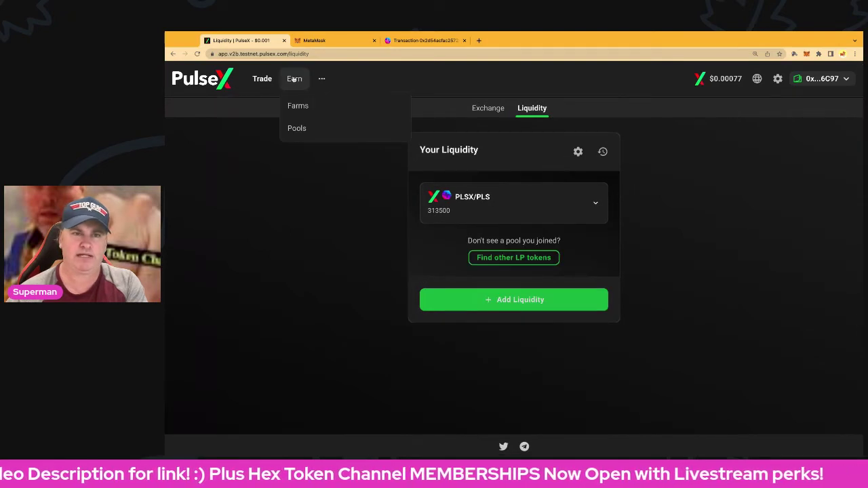
pyautogui.click(299, 107)
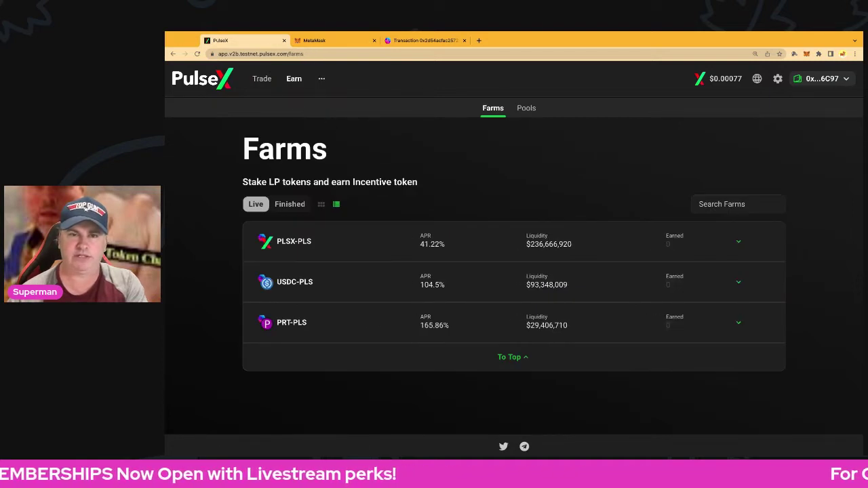
pyautogui.click(325, 40)
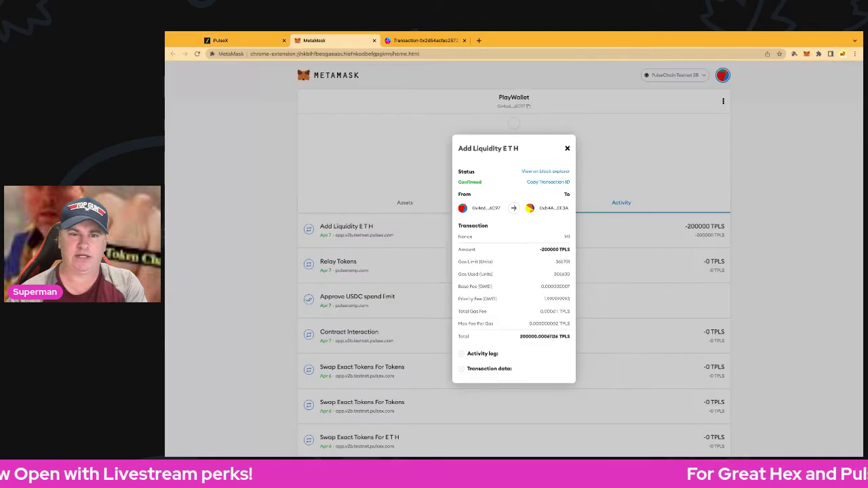
pyautogui.click(568, 148)
pyautogui.click(415, 203)
pyautogui.scroll(-2, 415, 206)
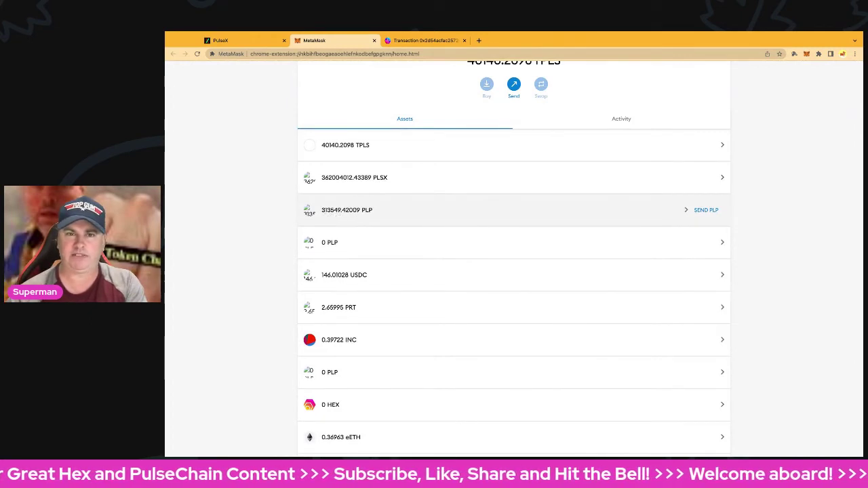
pyautogui.scroll(3, 516, 203)
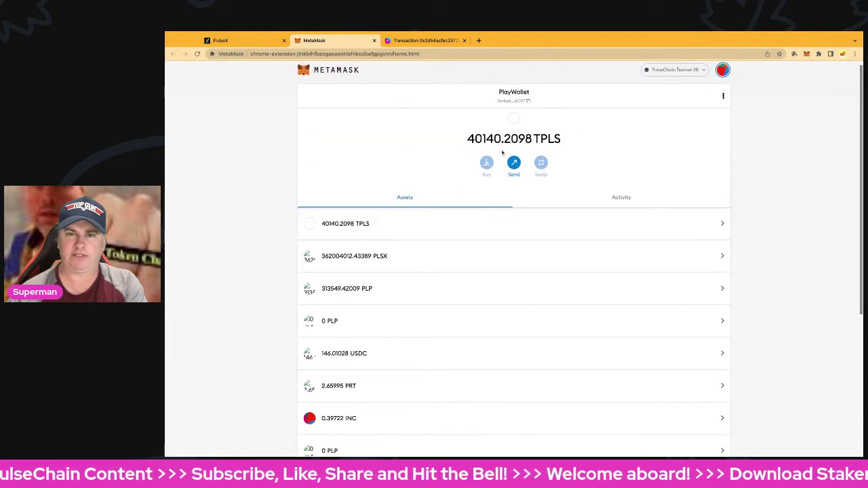
pyautogui.scroll(-2, 446, 226)
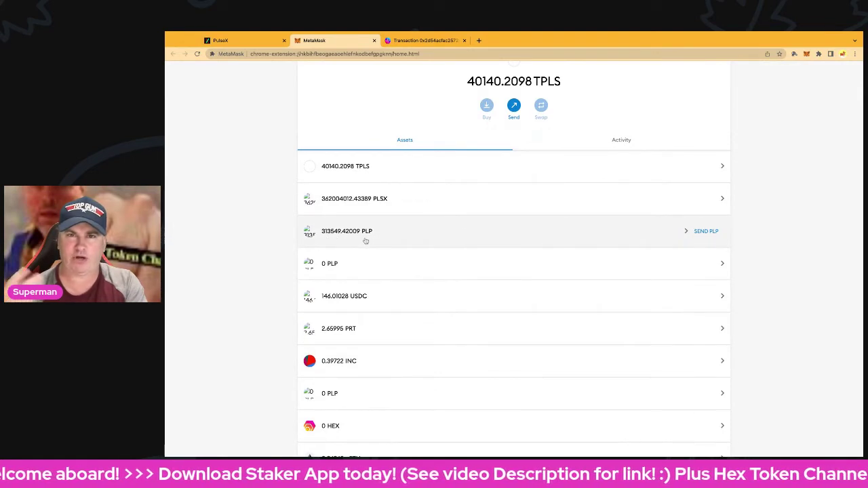
# Switch back to the PulseX Farms page and expand the PLSX-PLS farm's details.
pyautogui.click(231, 40)
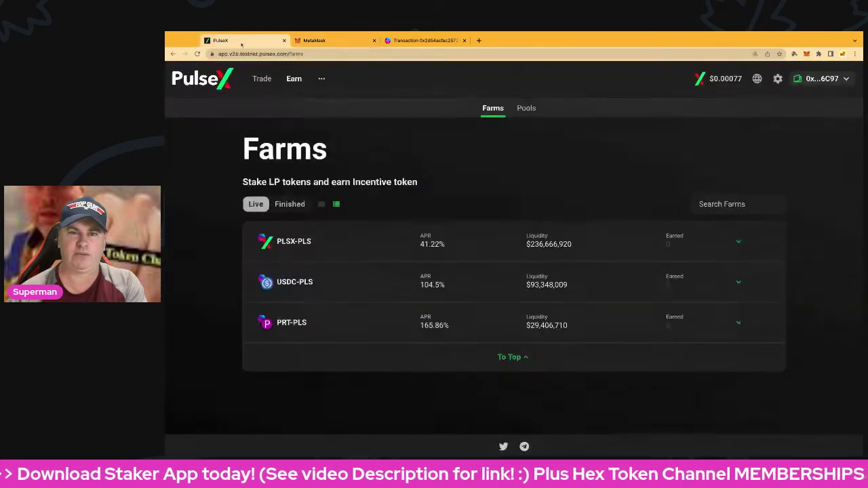
pyautogui.moveTo(367, 135)
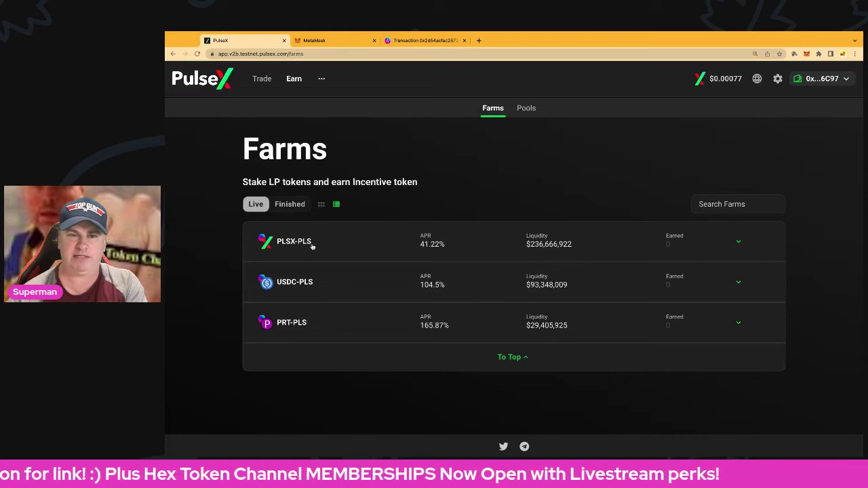
pyautogui.click(604, 244)
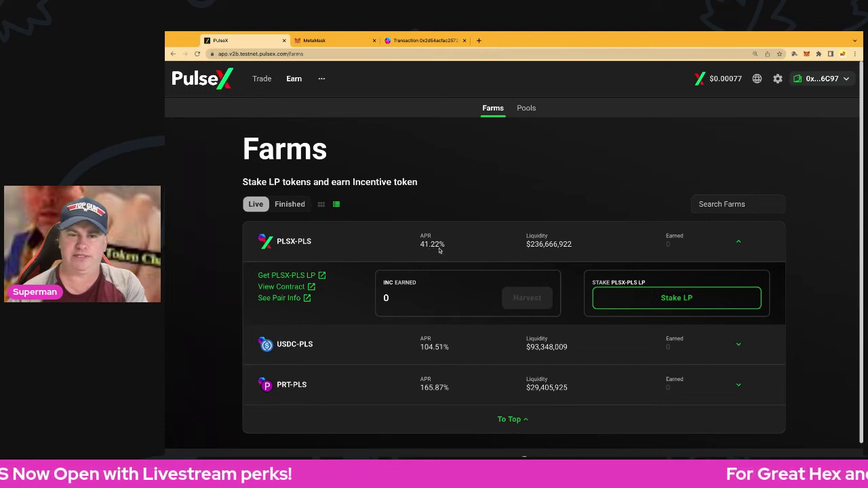
pyautogui.scroll(-1, 461, 256)
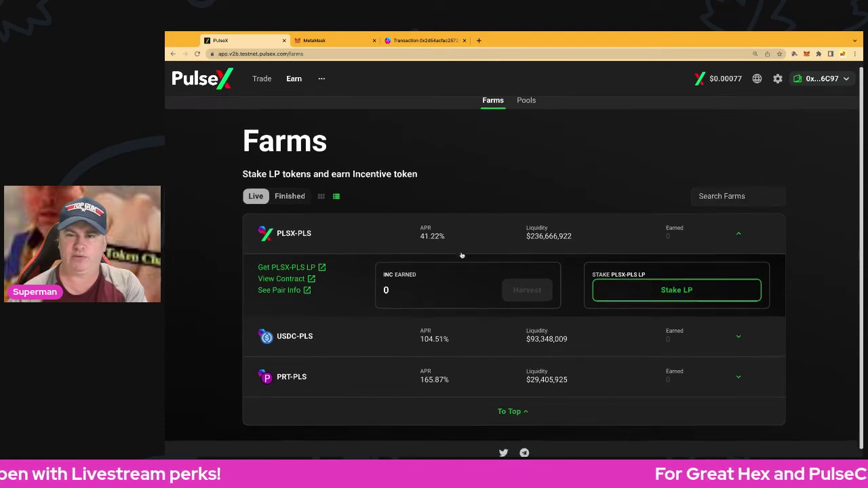
# Compare the ROI of staking the maximum PLSX-PLS LP balance for 30 days, 7 days, 1 day and 1 year, and close the stake dialog.
pyautogui.click(680, 289)
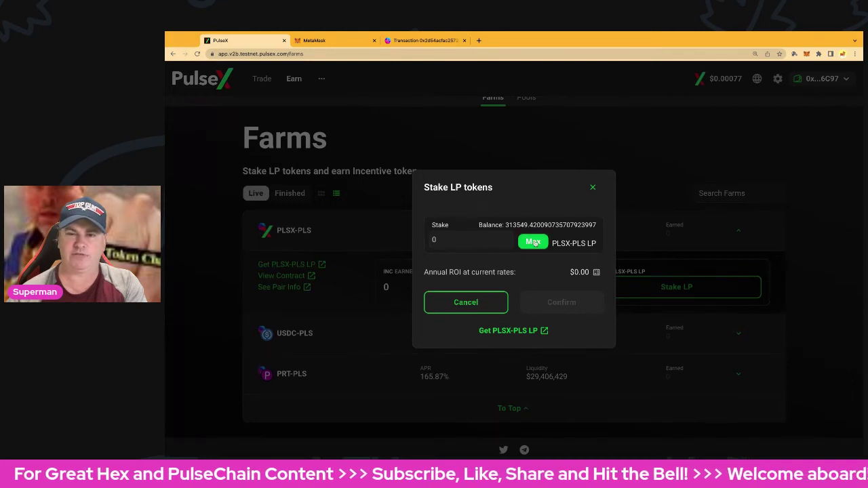
pyautogui.click(534, 242)
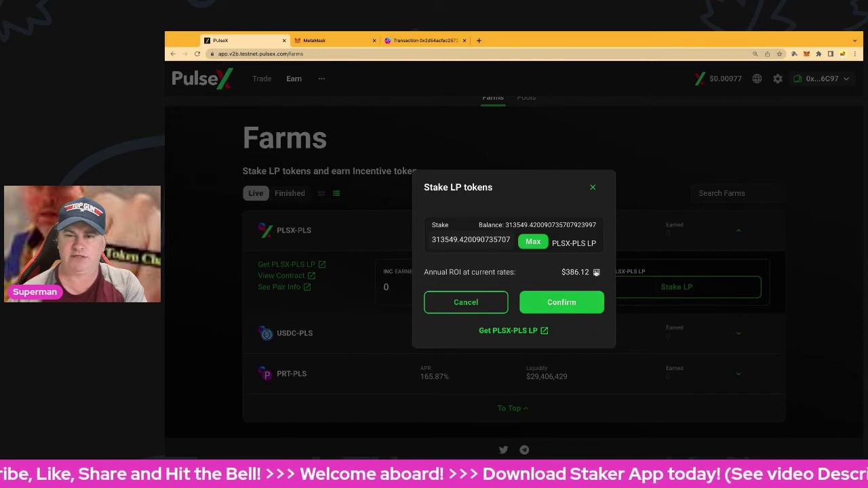
pyautogui.click(597, 272)
pyautogui.click(514, 255)
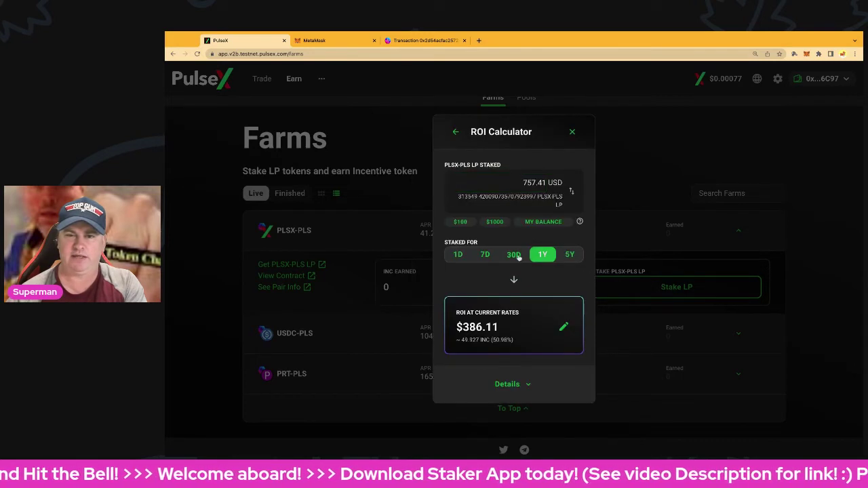
pyautogui.click(484, 254)
pyautogui.click(458, 255)
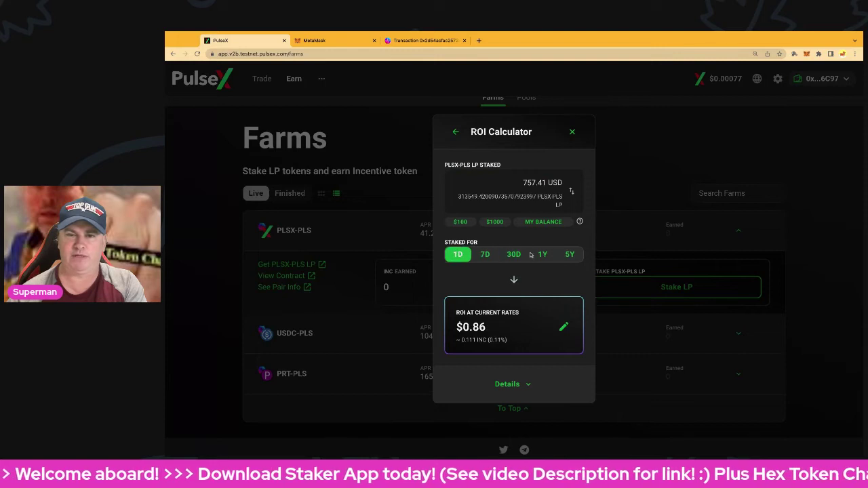
pyautogui.click(543, 254)
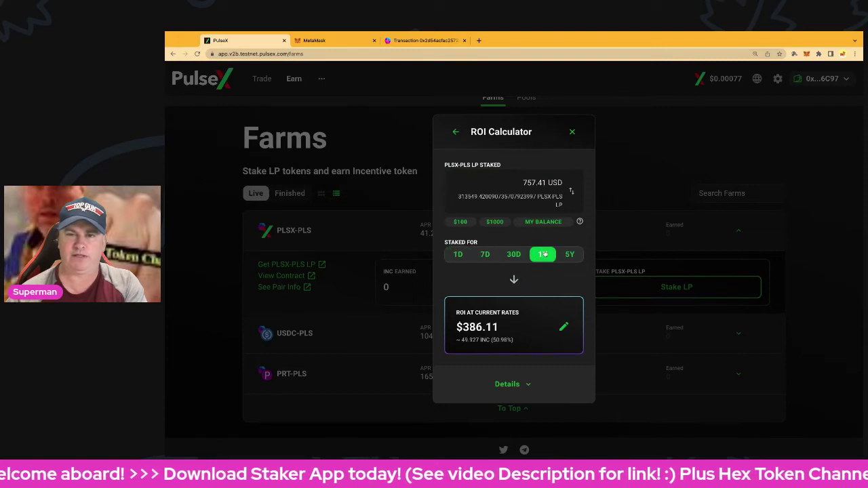
pyautogui.click(573, 133)
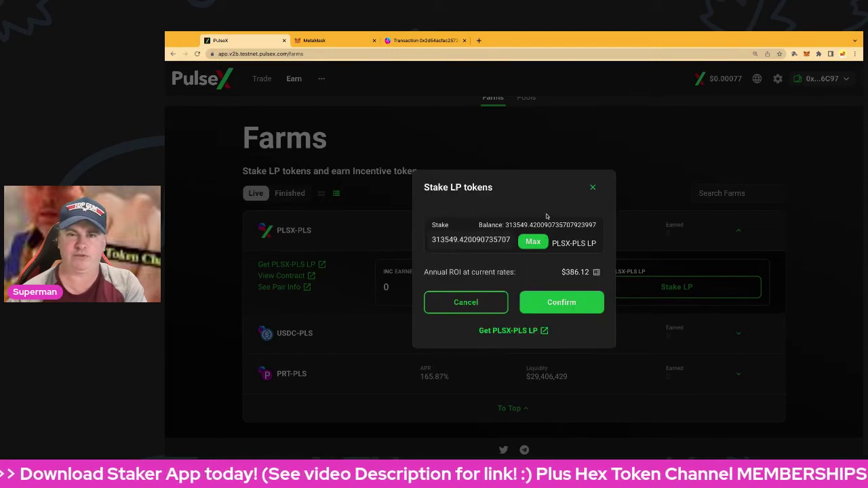
pyautogui.click(594, 189)
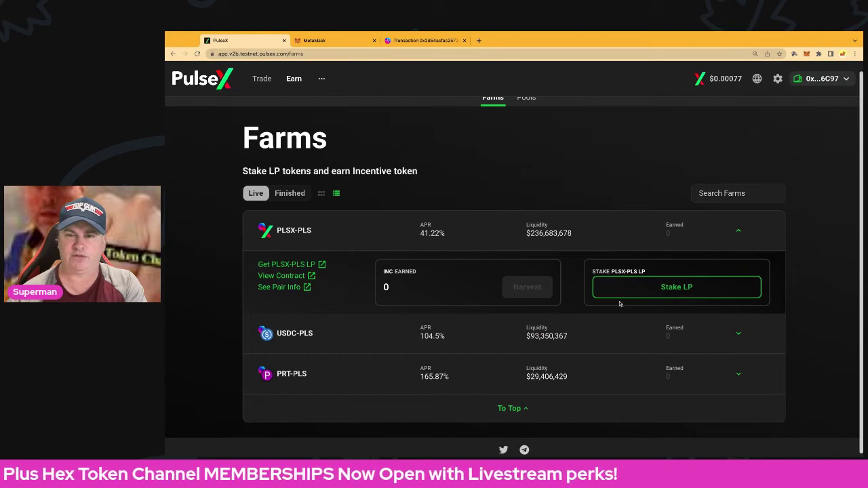
# Set the PLSX-PLS farm stake to the maximum available LP token balance.
pyautogui.click(698, 288)
pyautogui.click(534, 242)
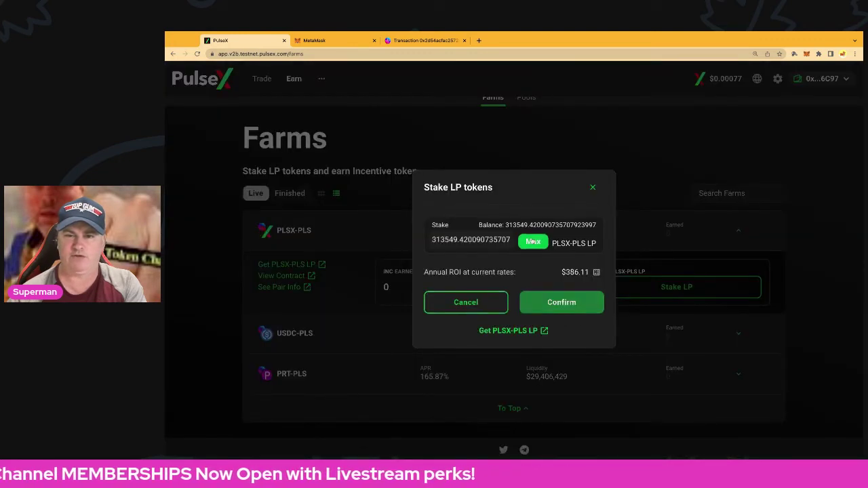